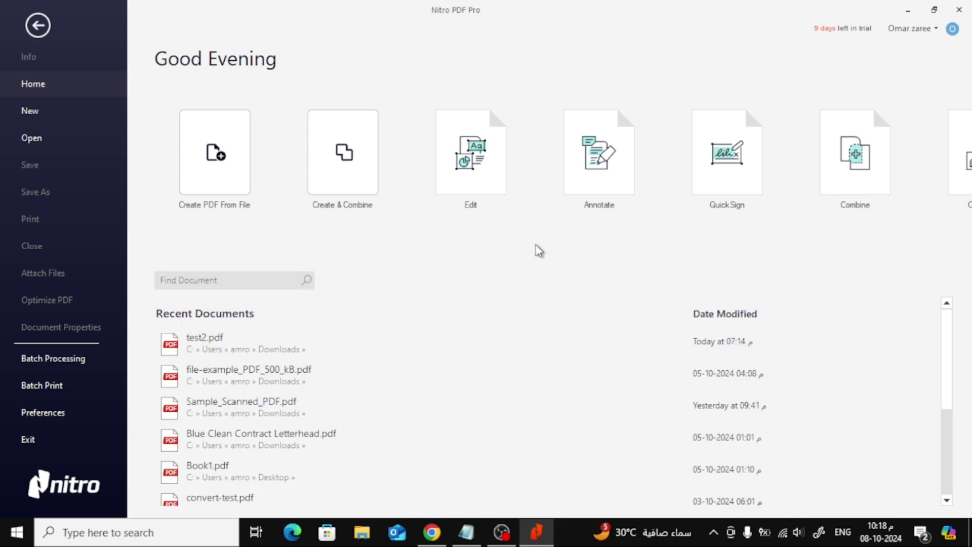
# Open test2.pdf, switch to Edit mode and select the 'Lorem ipsum' title for rotating.
pyautogui.click(314, 343)
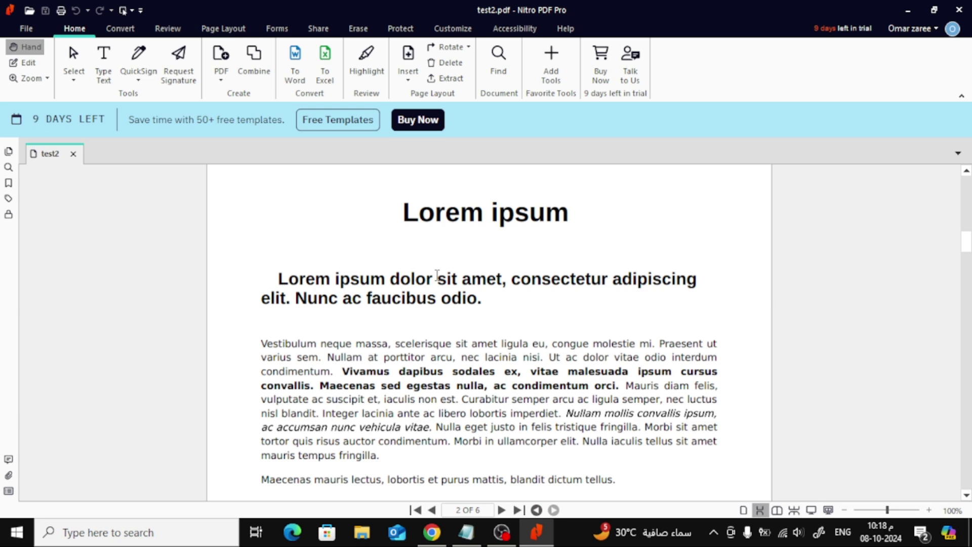
pyautogui.click(23, 64)
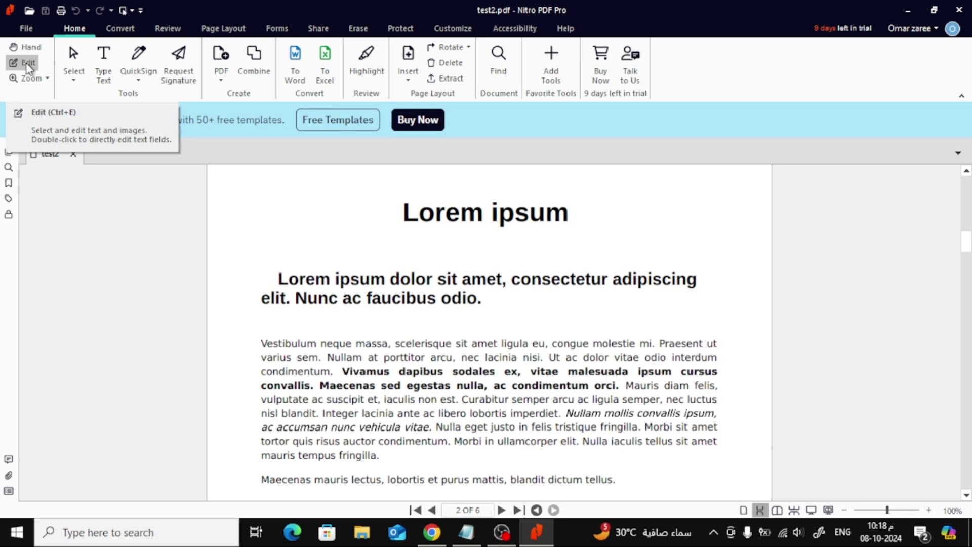
pyautogui.click(296, 277)
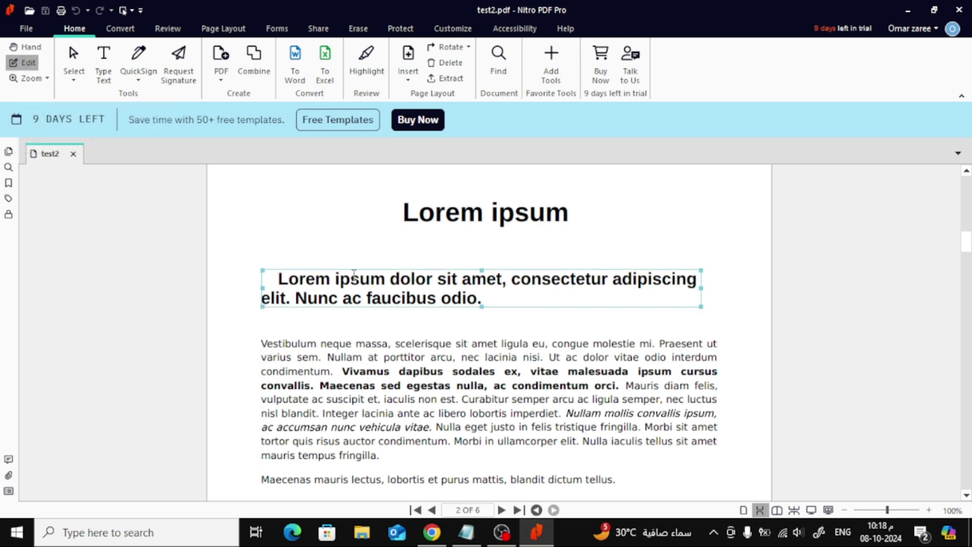
pyautogui.click(485, 211)
pyautogui.click(485, 195)
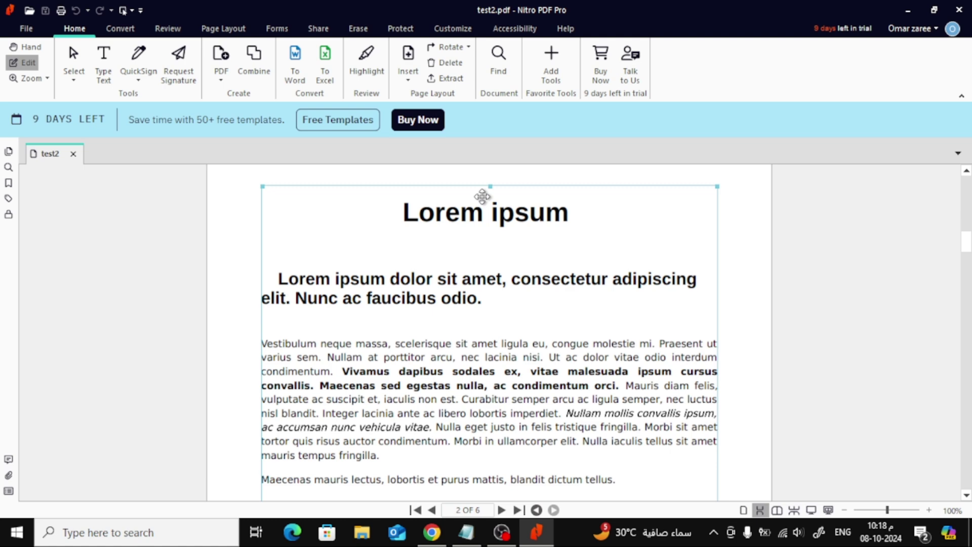
pyautogui.click(456, 206)
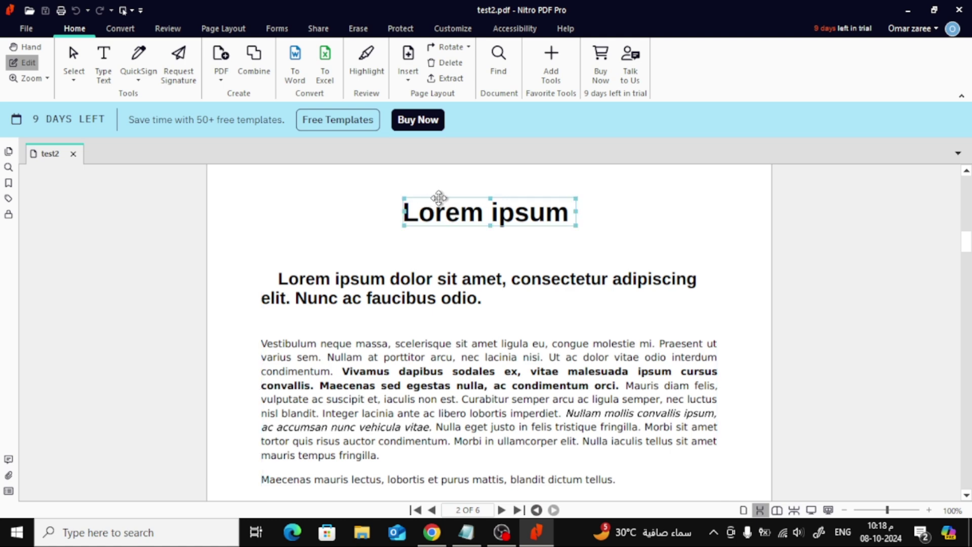
pyautogui.click(448, 198)
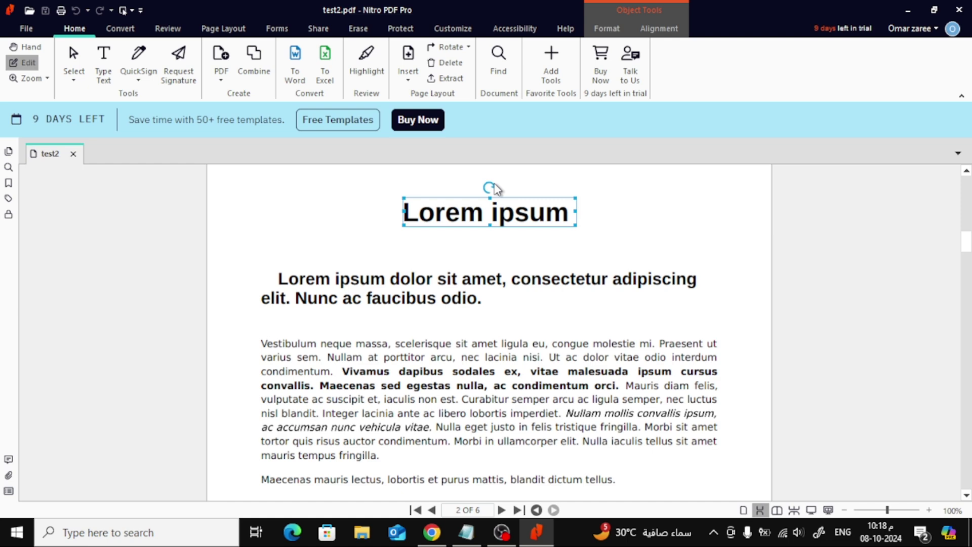
# Tilt the 'Lorem ipsum' title steeply clockwise and shrink its rotated box.
pyautogui.moveTo(495, 188); pyautogui.dragTo(505, 190)
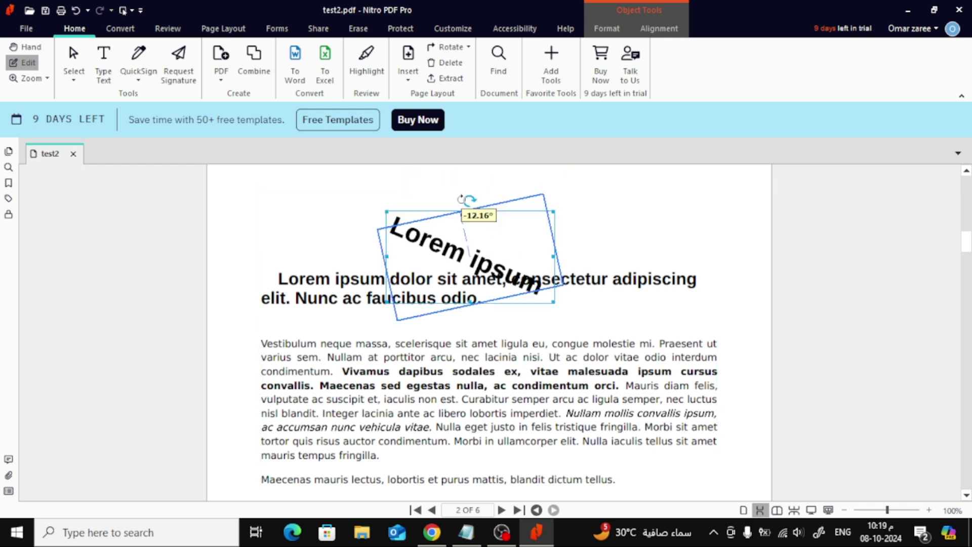
pyautogui.moveTo(561, 259)
pyautogui.mouseDown()
pyautogui.moveTo(462, 200)
pyautogui.moveTo(471, 227)
pyautogui.moveTo(497, 208)
pyautogui.moveTo(458, 206)
pyautogui.mouseUp()
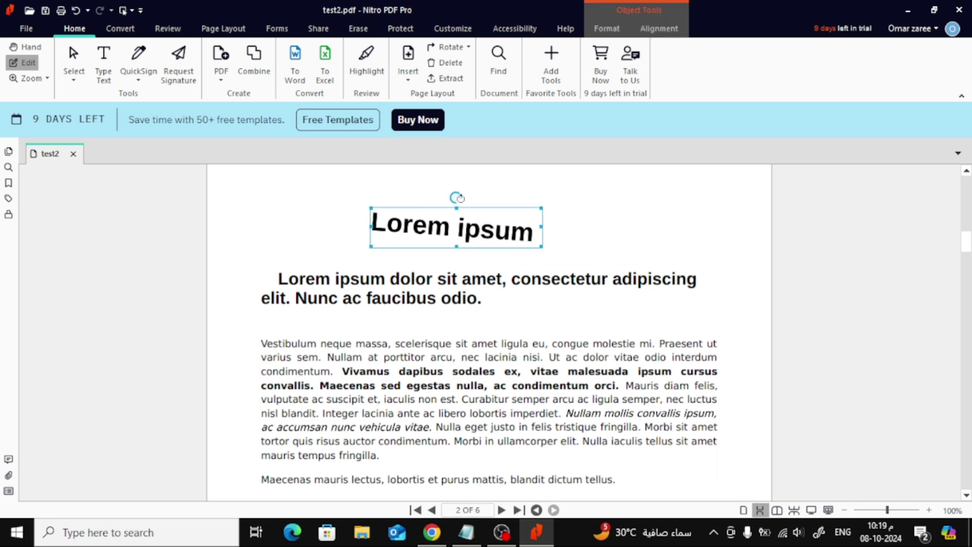
pyautogui.moveTo(456, 199); pyautogui.dragTo(507, 219)
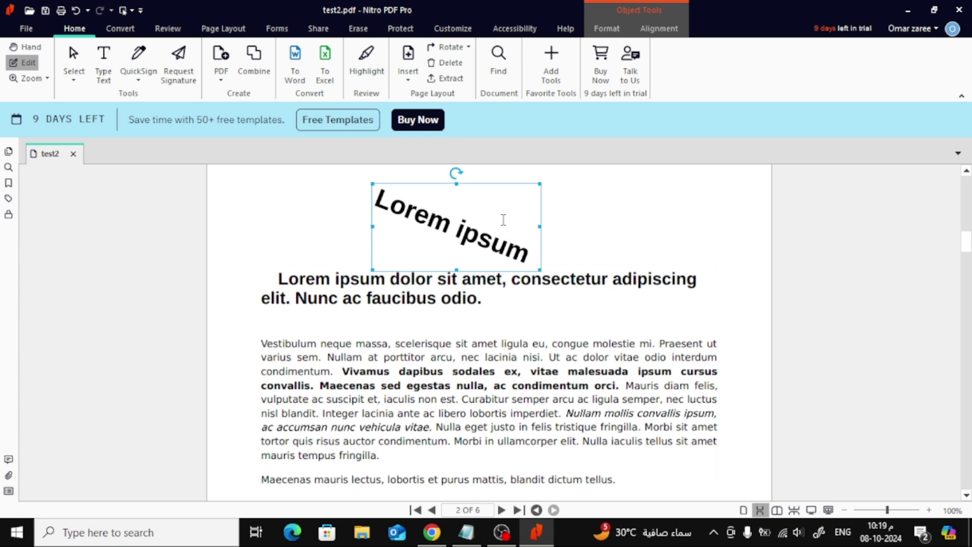
pyautogui.moveTo(540, 184)
pyautogui.mouseDown()
pyautogui.moveTo(493, 208)
pyautogui.moveTo(496, 201)
pyautogui.mouseUp()
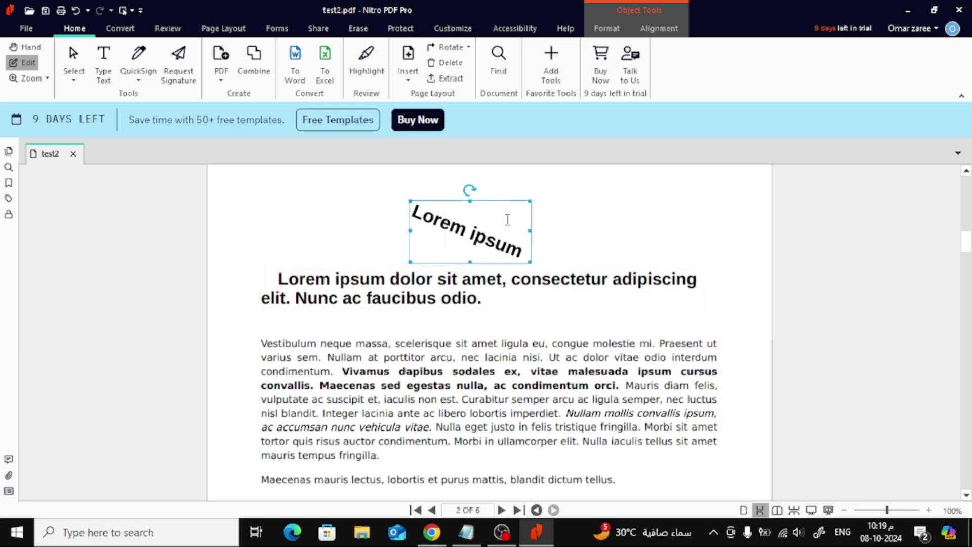
# Draw a text box near the page's top right reading 'test test' and open its options.
pyautogui.click(103, 63)
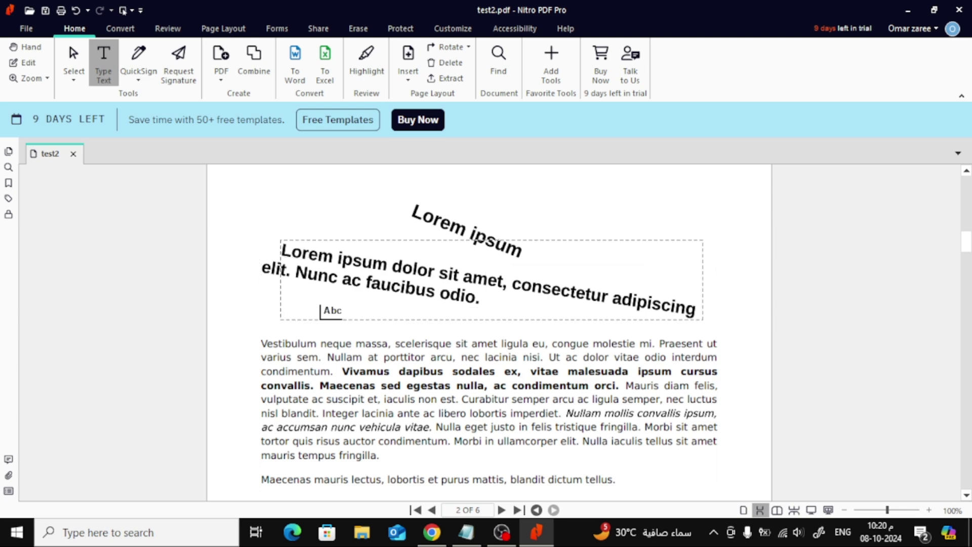
pyautogui.scroll(-2, 347, 244)
pyautogui.scroll(1, 347, 319)
pyautogui.scroll(2, 347, 319)
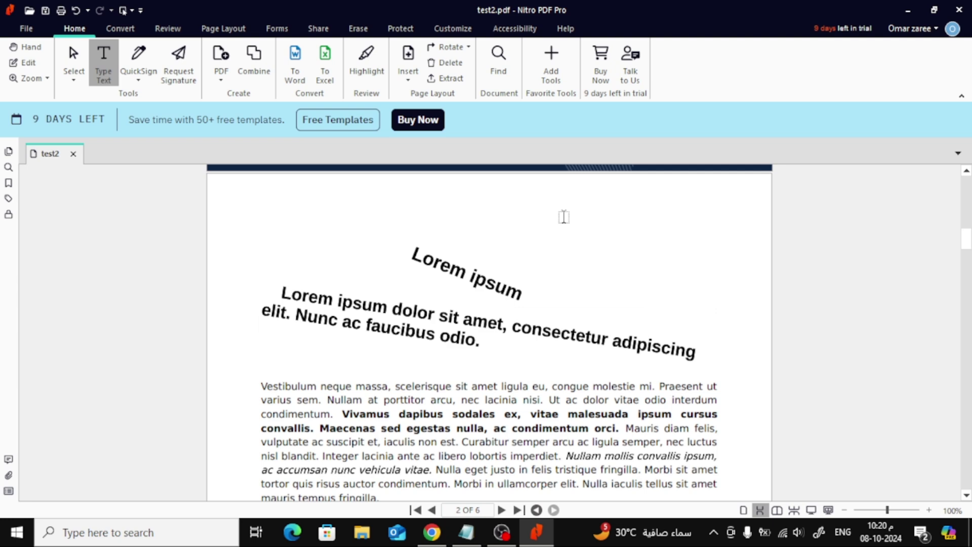
pyautogui.moveTo(565, 223); pyautogui.dragTo(682, 266)
pyautogui.write('test test')
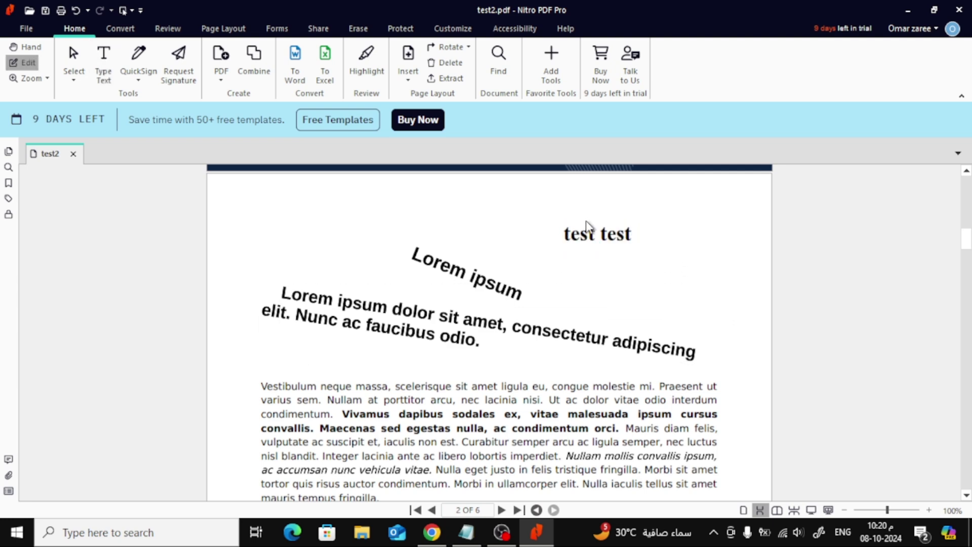
pyautogui.click(585, 223)
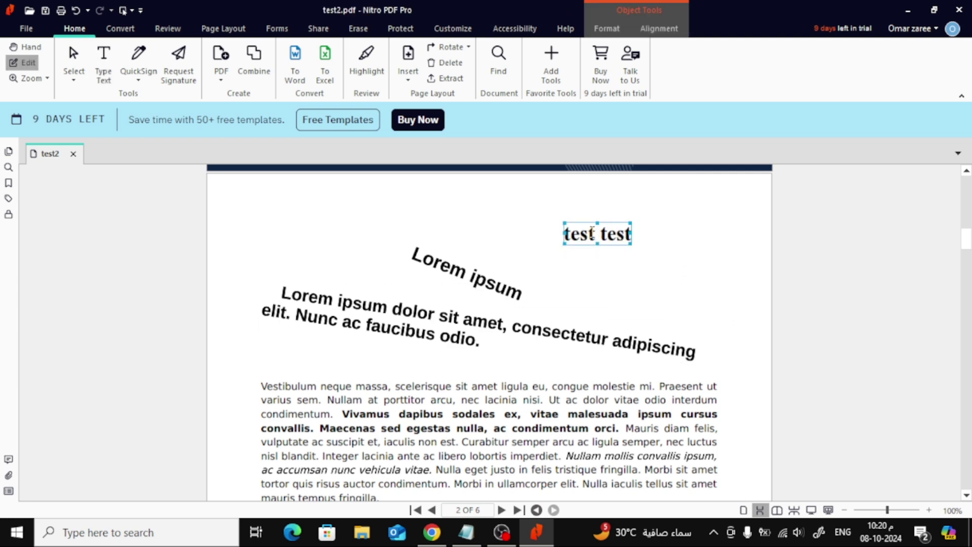
pyautogui.rightClick(593, 237)
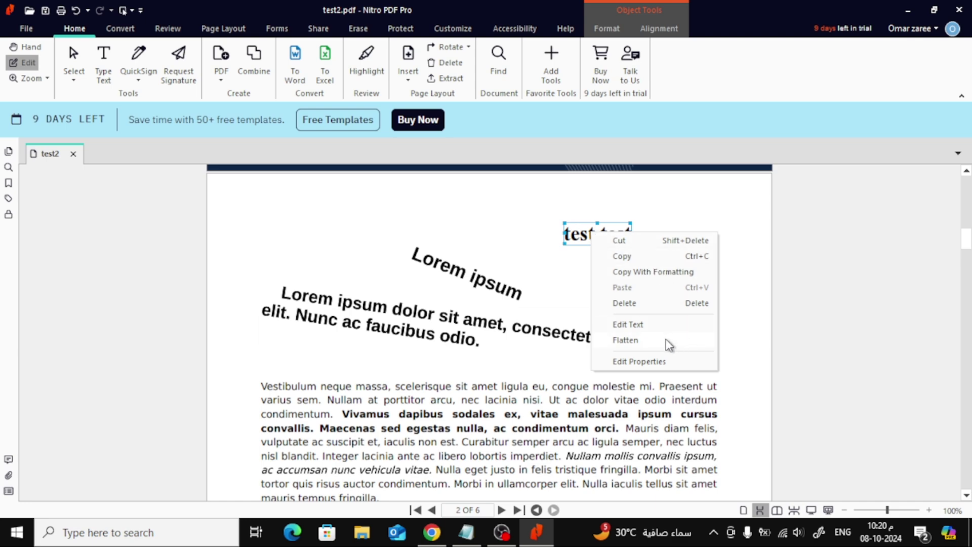
pyautogui.click(673, 342)
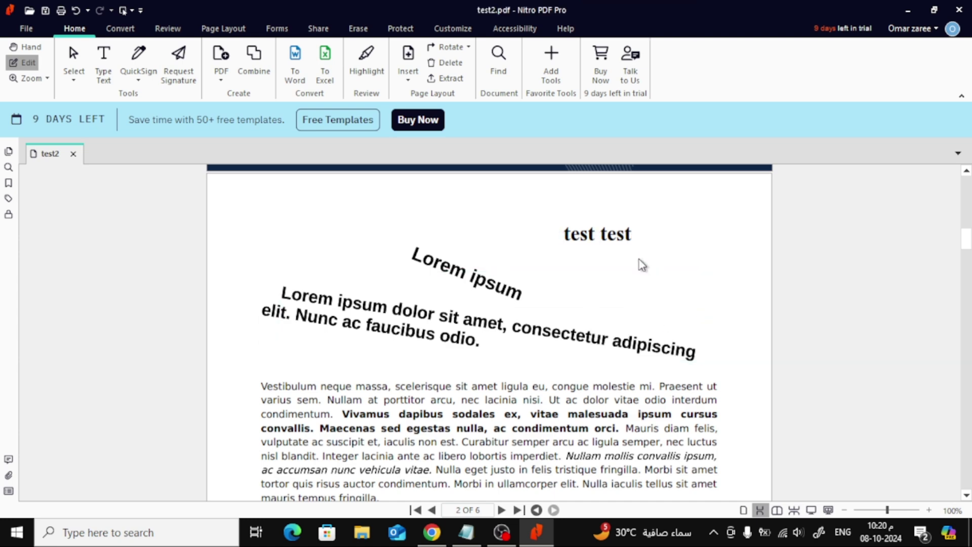
# Rotate the 'test test' box about 23 degrees clockwise, leaving it selected.
pyautogui.click(612, 228)
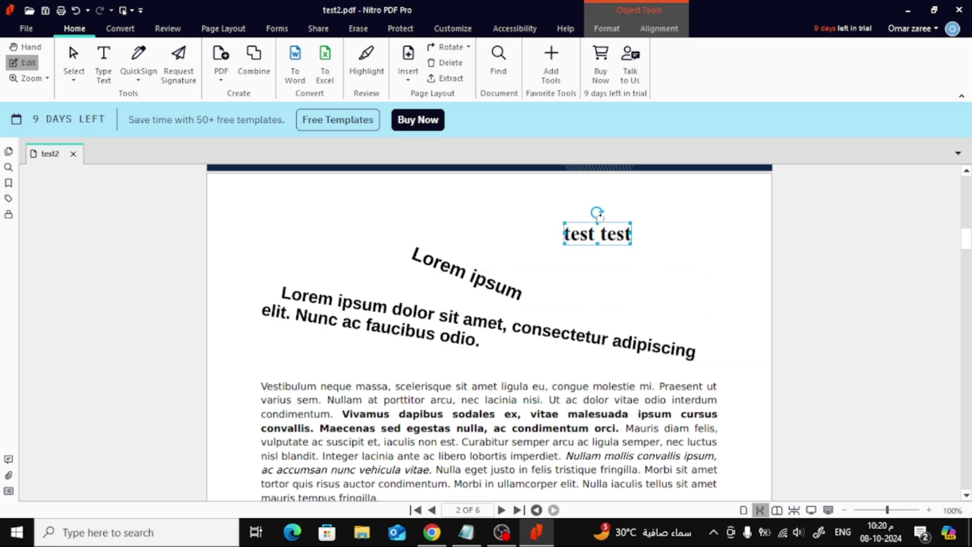
pyautogui.moveTo(598, 213)
pyautogui.mouseDown()
pyautogui.moveTo(612, 217)
pyautogui.moveTo(602, 210)
pyautogui.mouseUp()
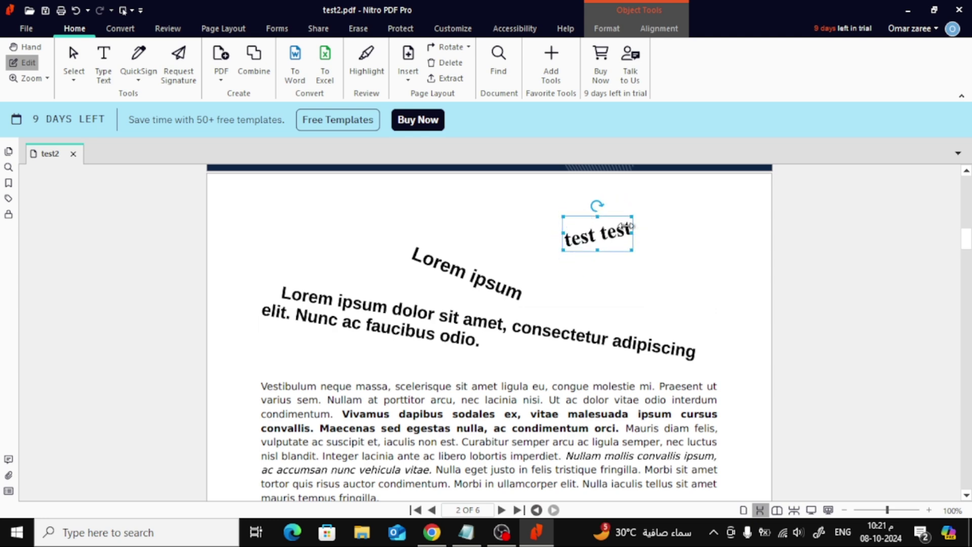
pyautogui.click(684, 273)
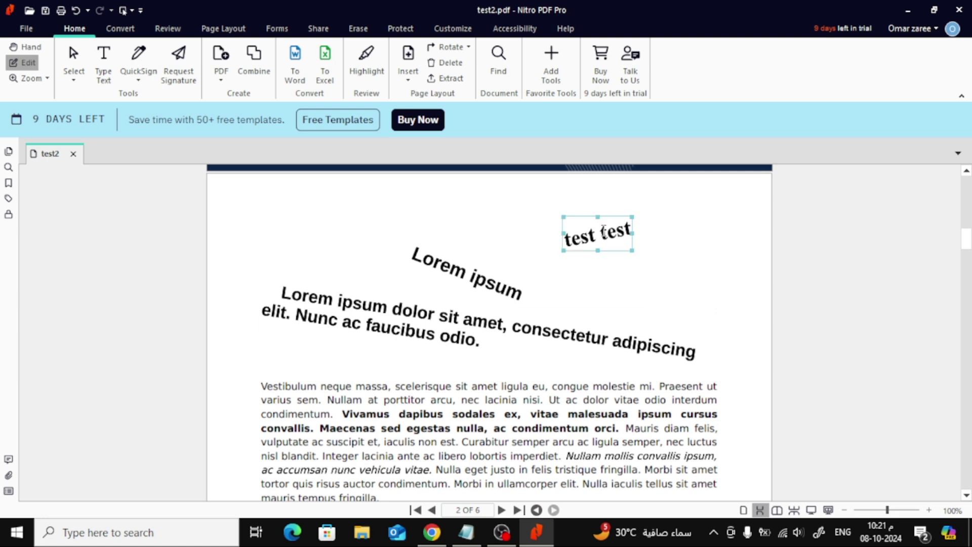
pyautogui.click(586, 222)
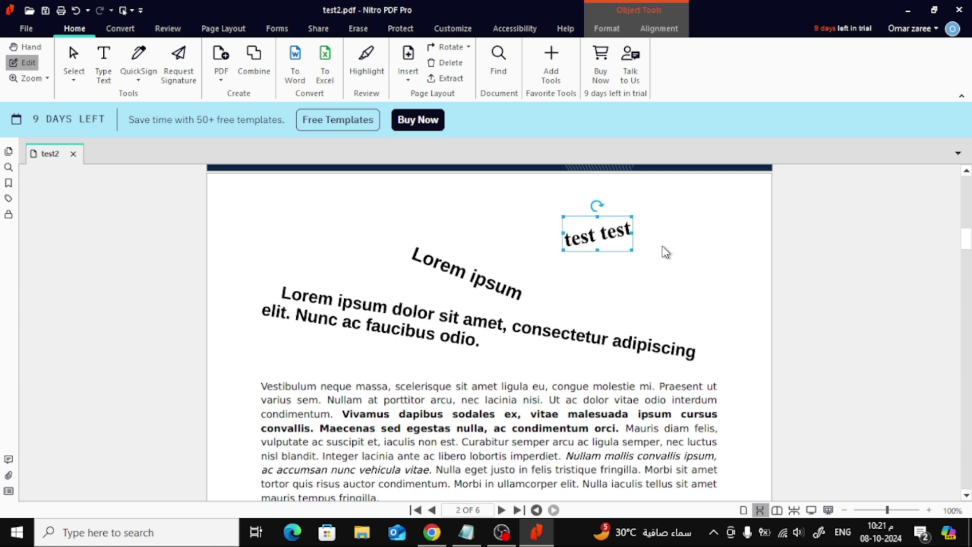